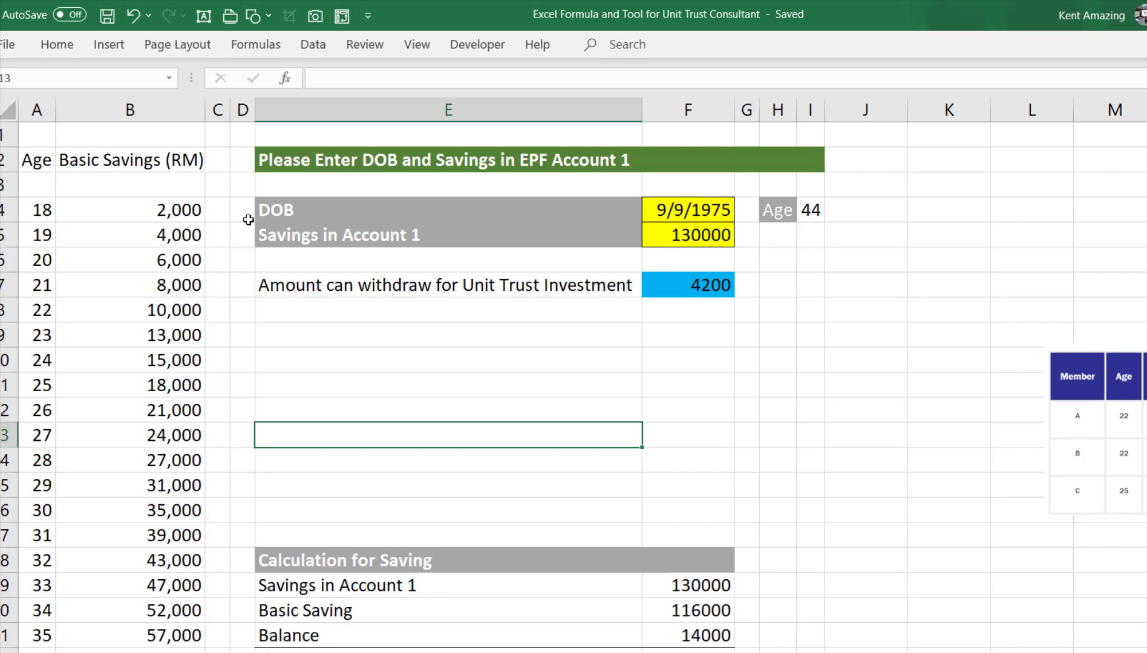
# Step: Select the DOB cell and review the Basic Savings by age table through the older ages
pyautogui.click(652, 209)
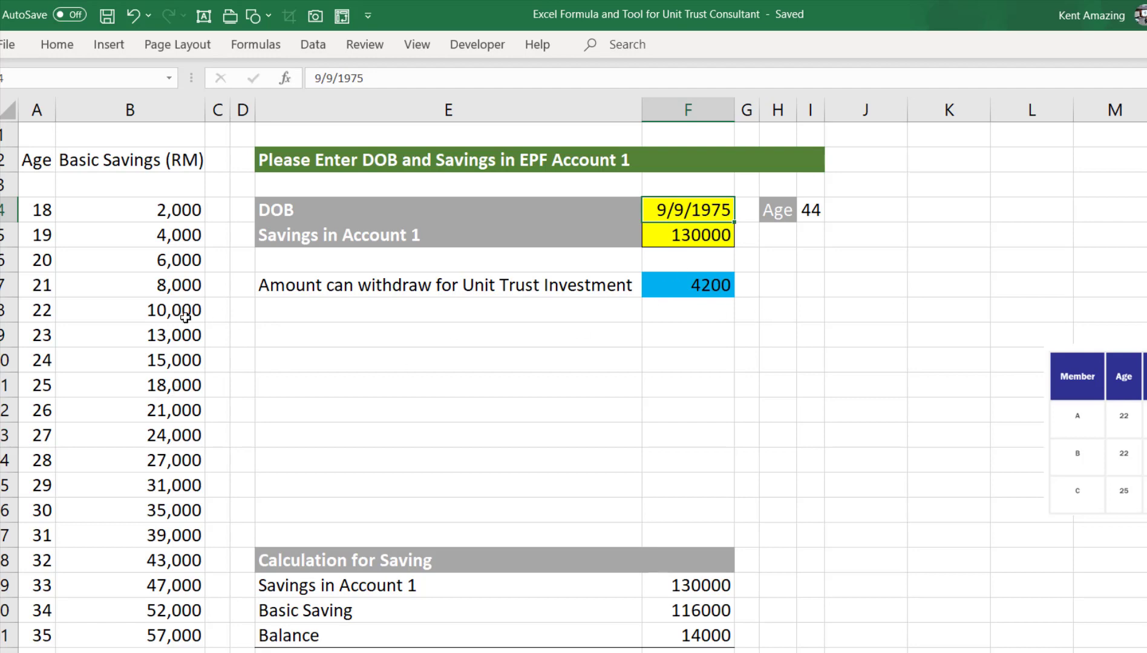
pyautogui.scroll(-1, 185, 316)
pyautogui.scroll(-3, 36, 356)
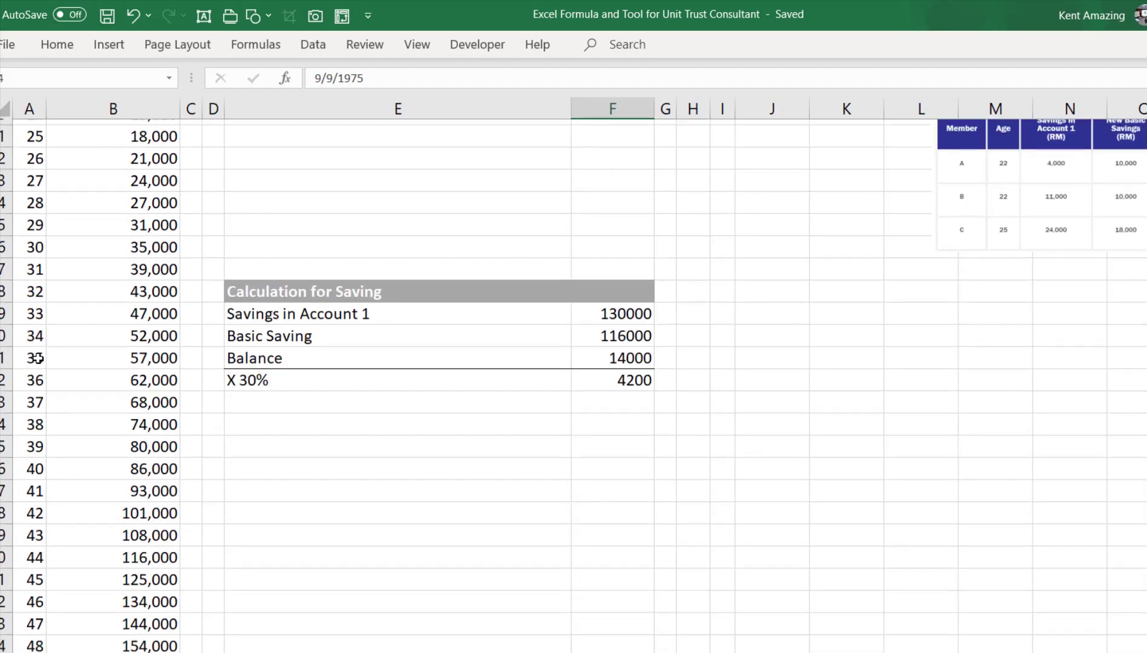
pyautogui.scroll(-4, 36, 357)
pyautogui.scroll(7, 36, 357)
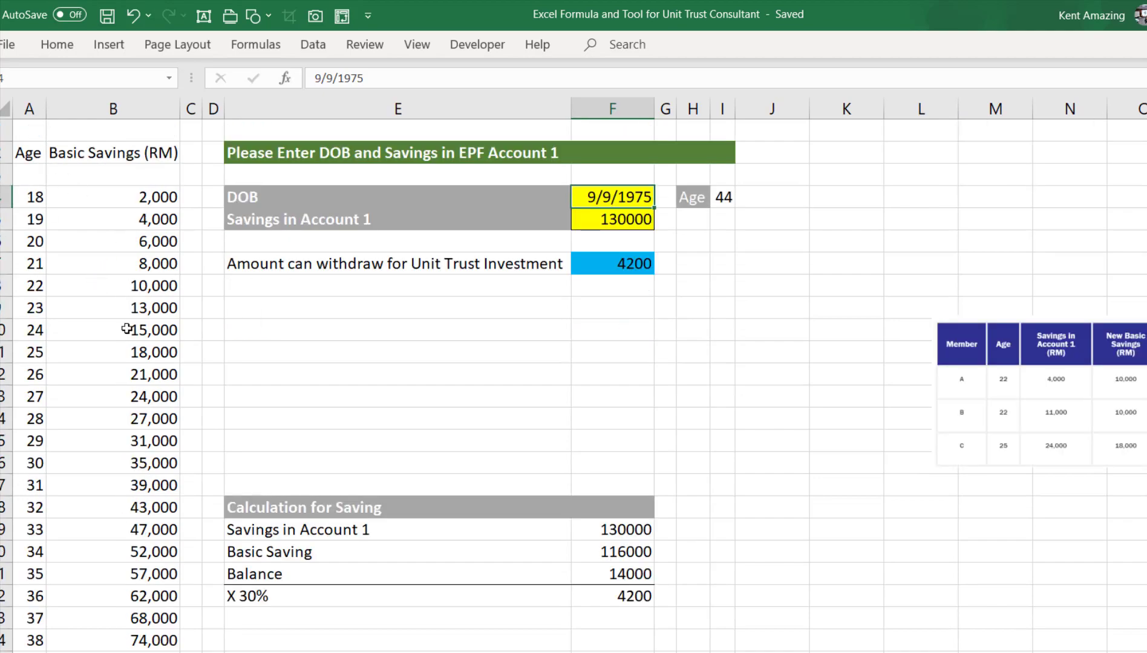
# Step: Switch to the browser, review the required Basic Savings table on the KWSP Investment page, and return to the Excel workbook
pyautogui.hotkey('alt', 'Tab')
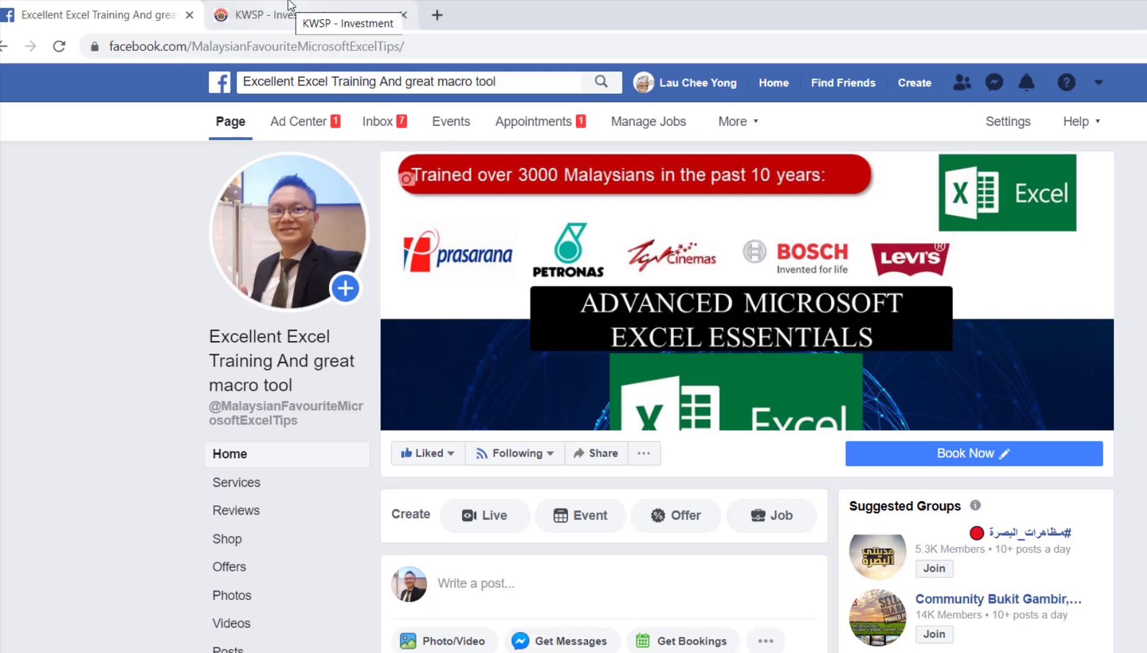
pyautogui.click(290, 8)
pyautogui.scroll(-10, 135, 487)
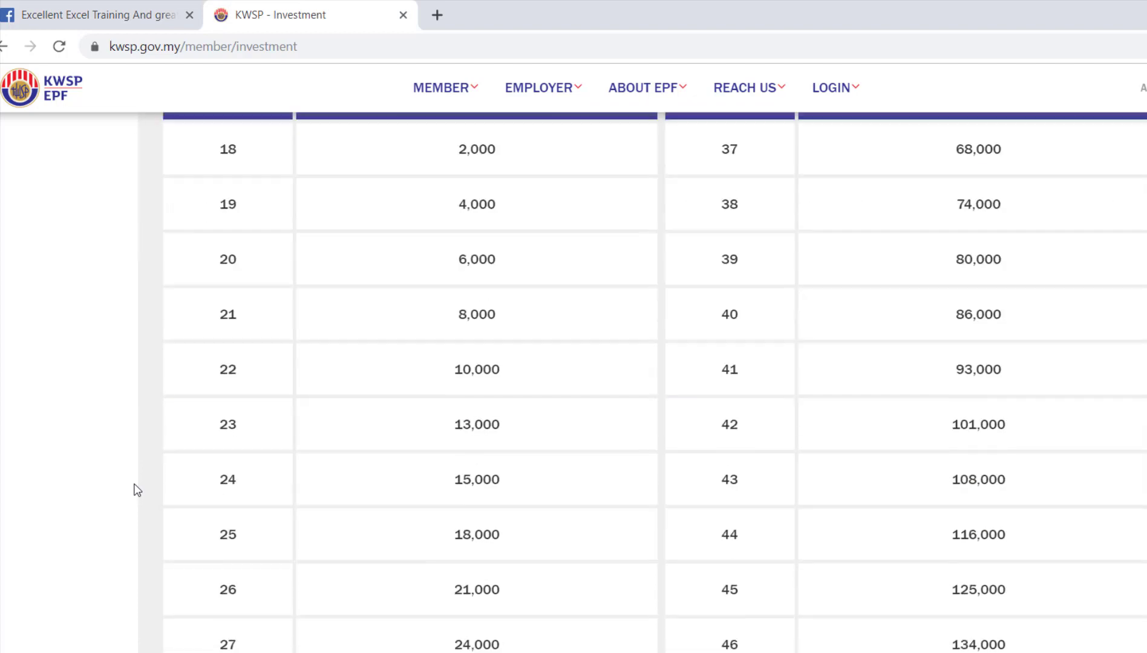
pyautogui.scroll(-3, 387, 434)
pyautogui.scroll(8, 390, 442)
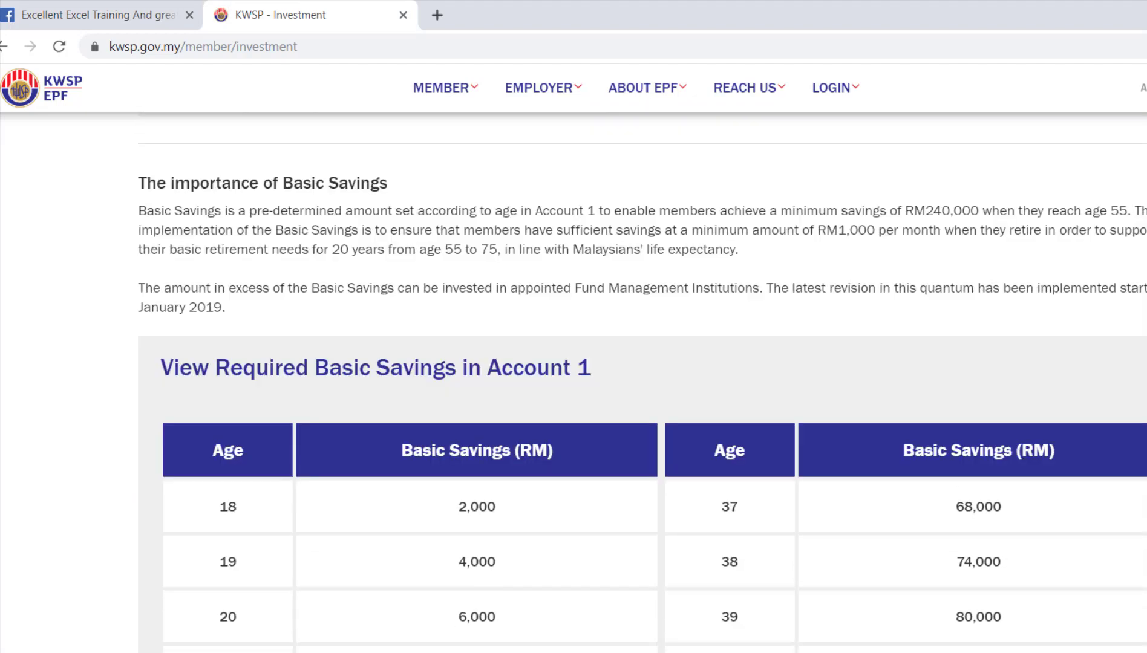
pyautogui.hotkey('alt', 'Tab')
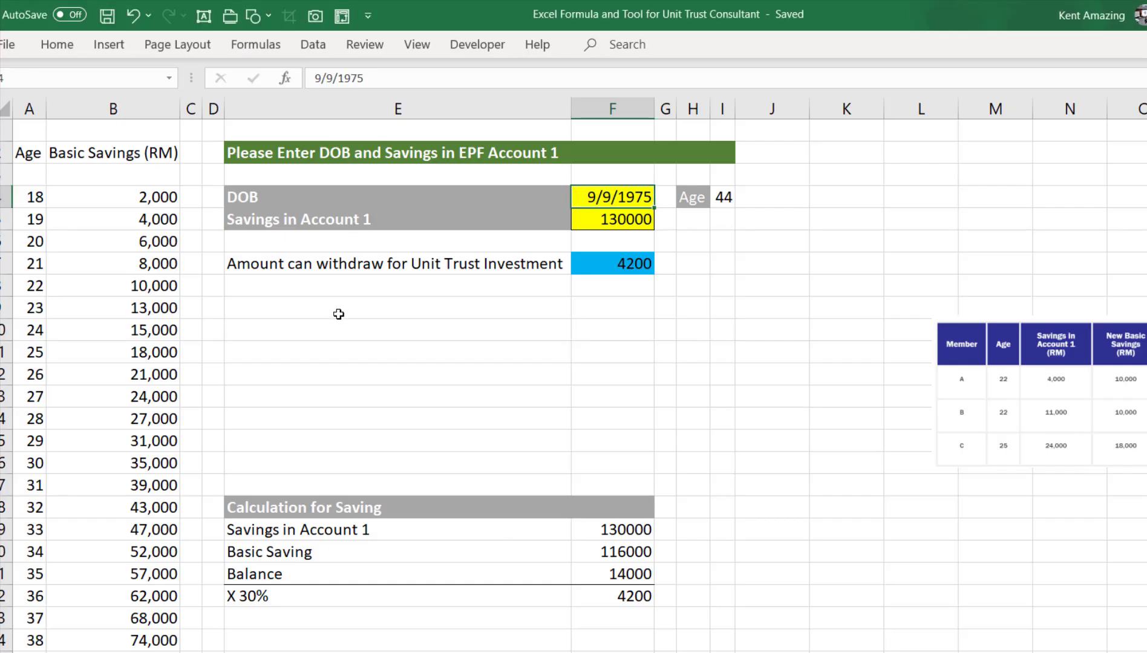
pyautogui.keyDown('ctrl'); pyautogui.scroll(1, 332, 328); pyautogui.keyUp('ctrl')
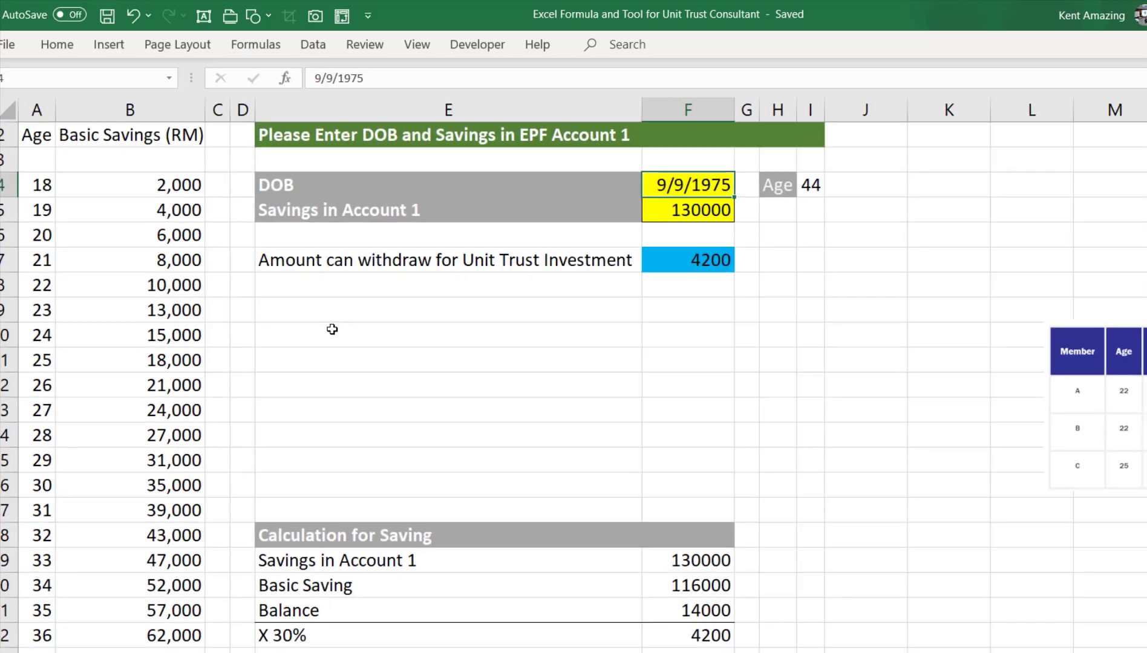
pyautogui.scroll(1, 332, 329)
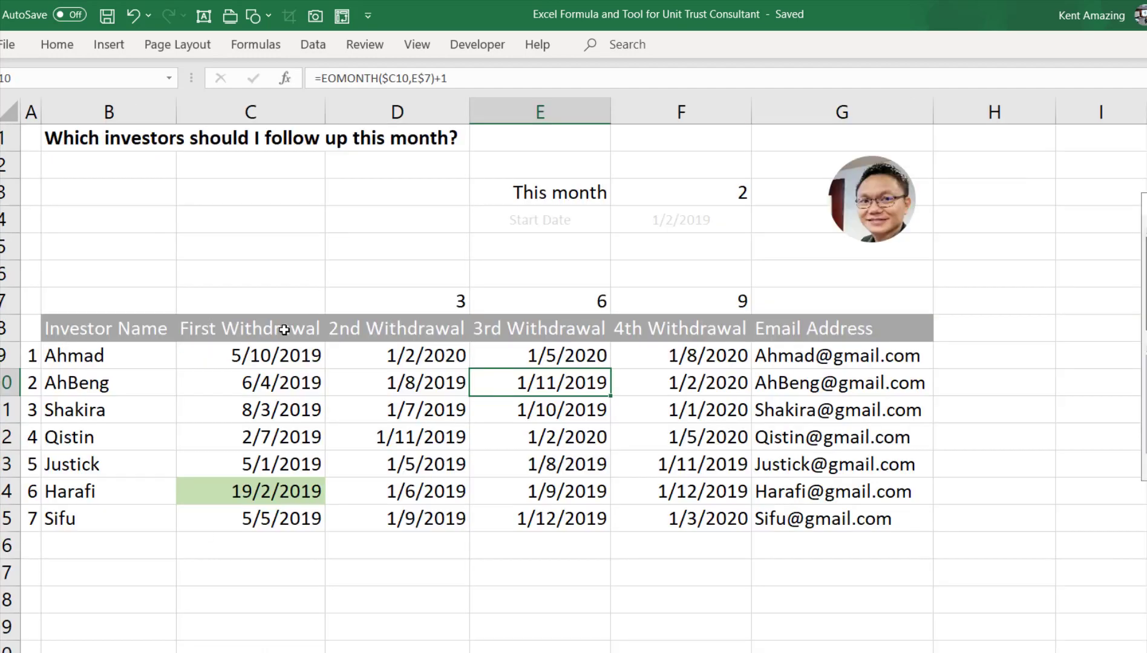
# Step: Inspect the first investor's withdrawal dates and the EOMONTH formula behind the 3rd Withdrawal date in E9
pyautogui.click(285, 330)
pyautogui.click(287, 363)
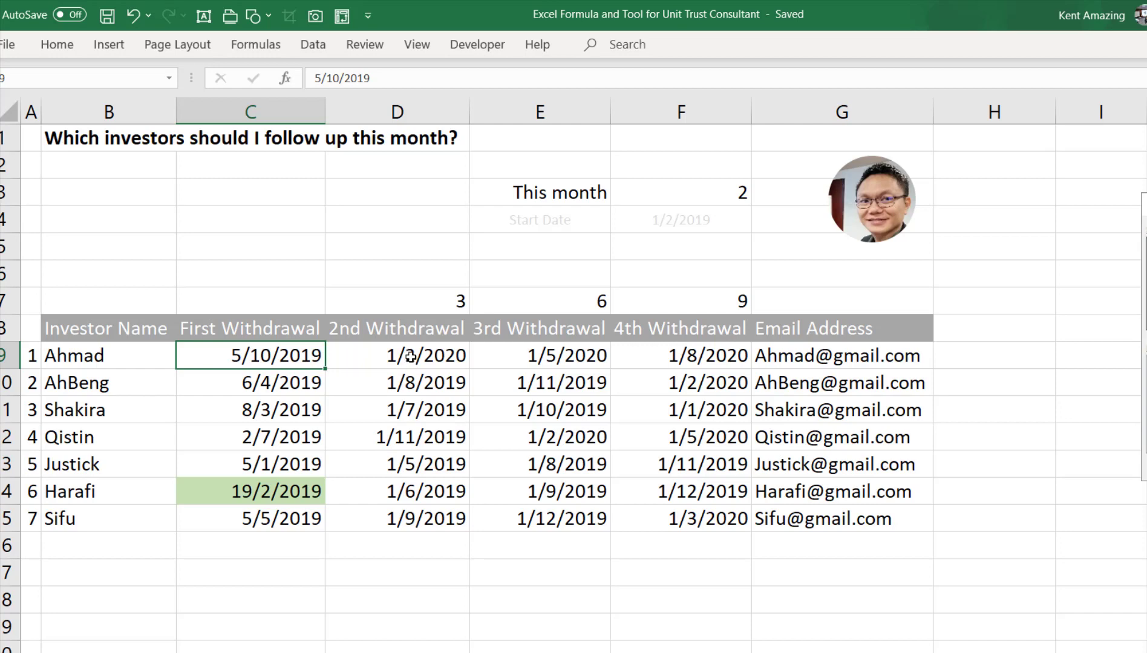
pyautogui.click(553, 360)
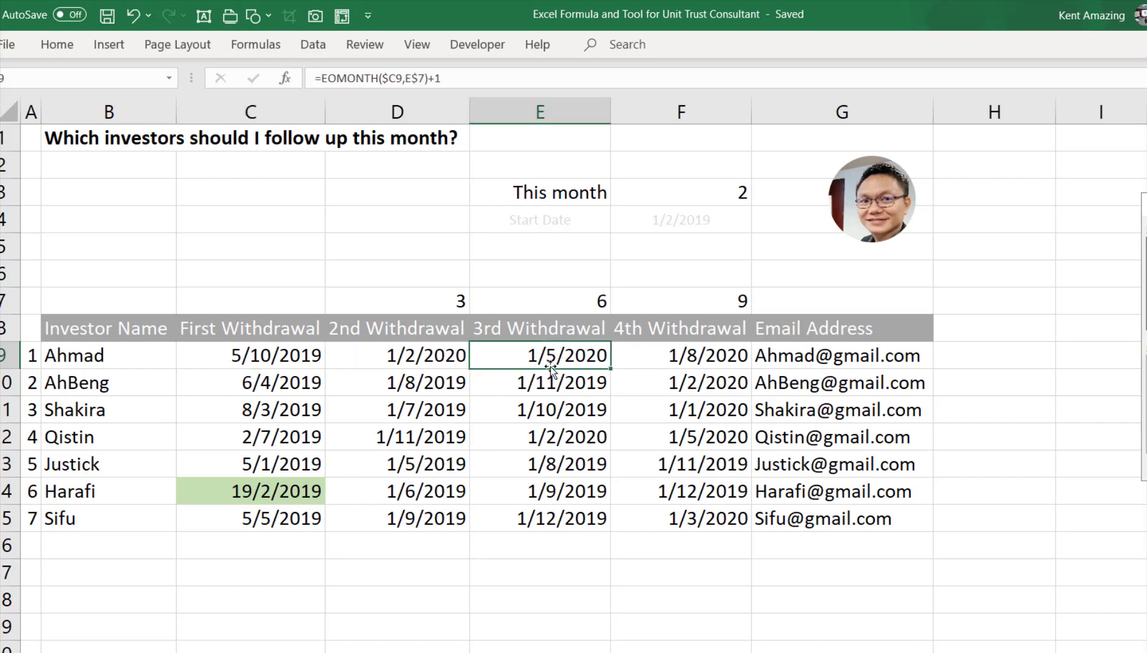
pyautogui.hotkey('ctrl', 'Down')
pyautogui.hotkey('ctrl', 'Up')
pyautogui.doubleClick(541, 360)
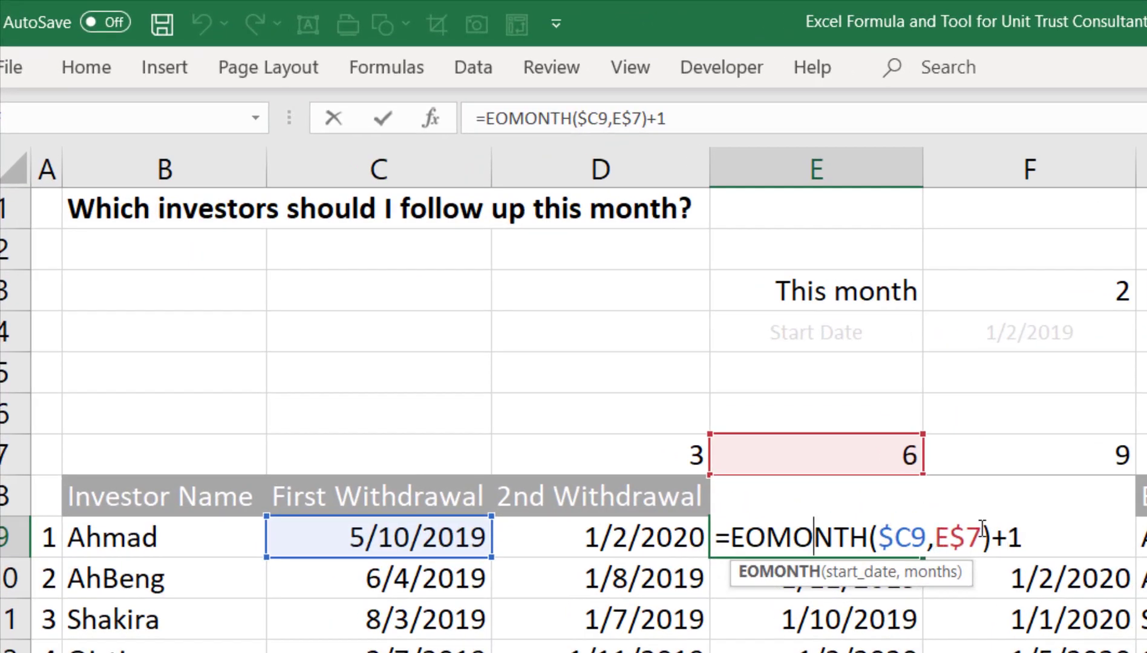
pyautogui.press('Return')
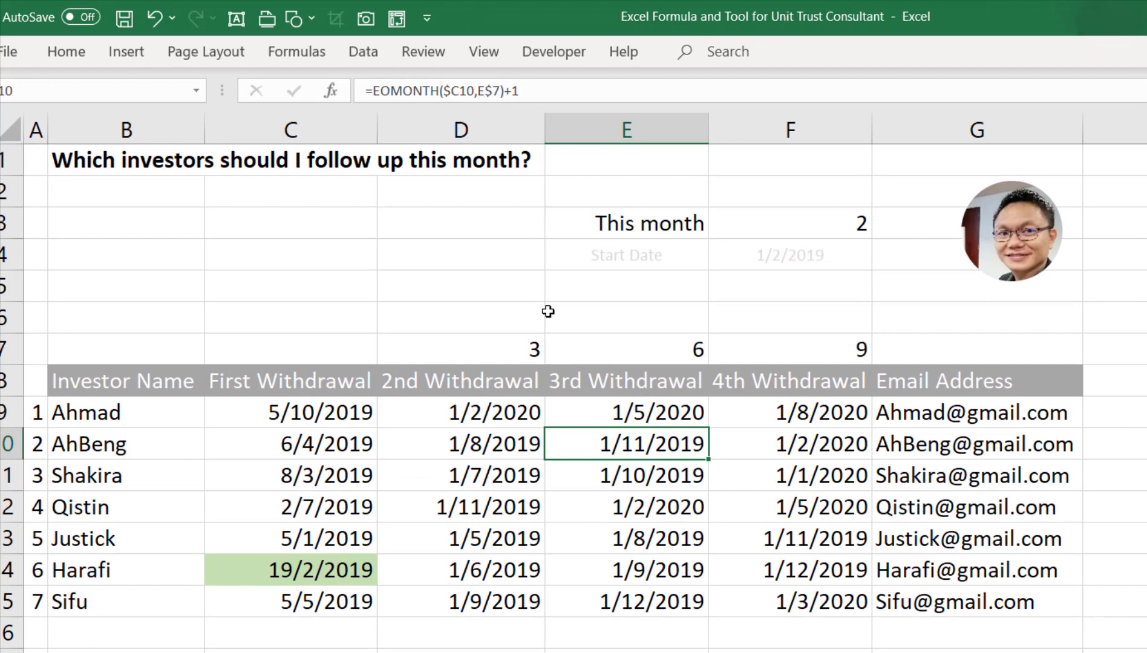
# Step: Set the This month value in F3 to 10
pyautogui.click(738, 220)
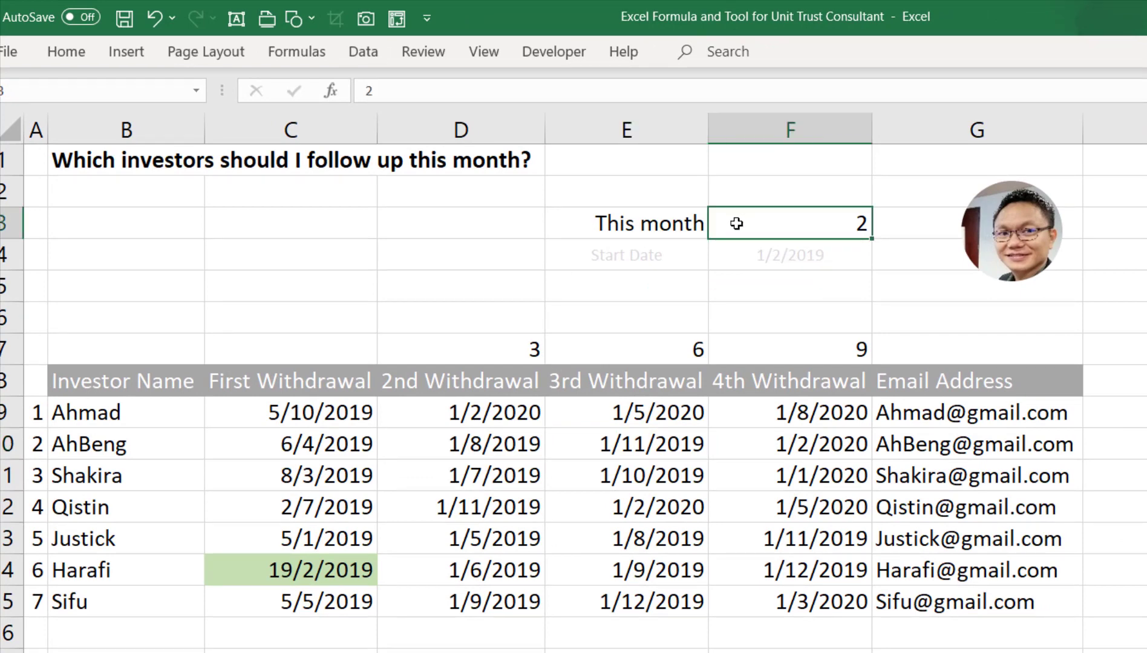
pyautogui.press('F2')
pyautogui.press('BackSpace')
pyautogui.write('1')
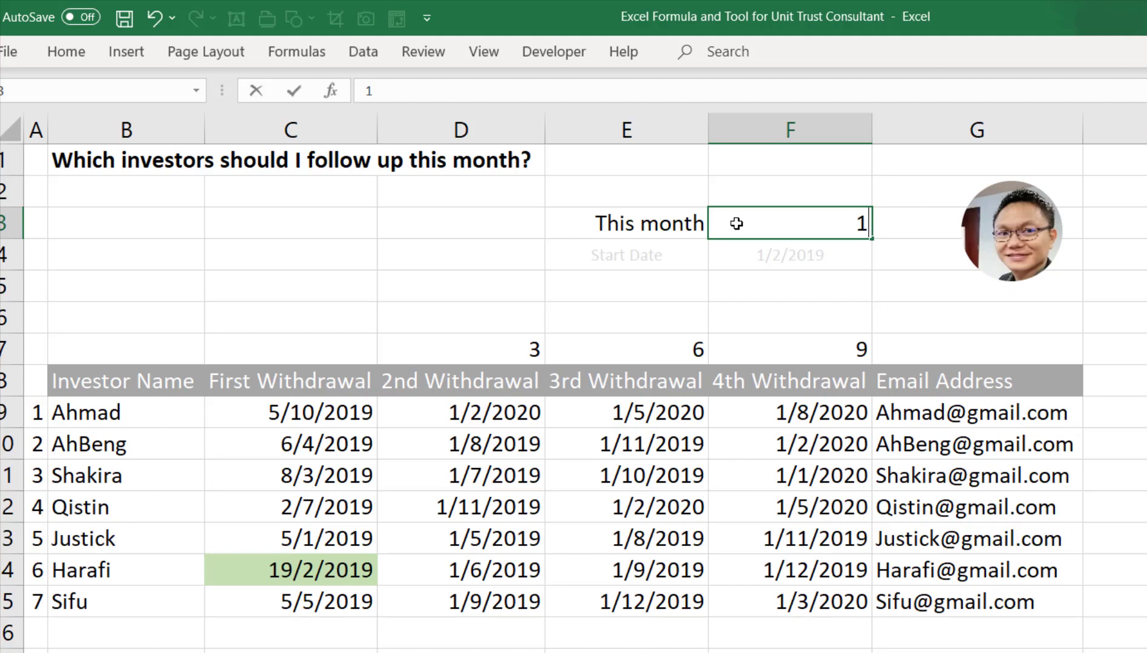
pyautogui.write('0')
pyautogui.press('Return')
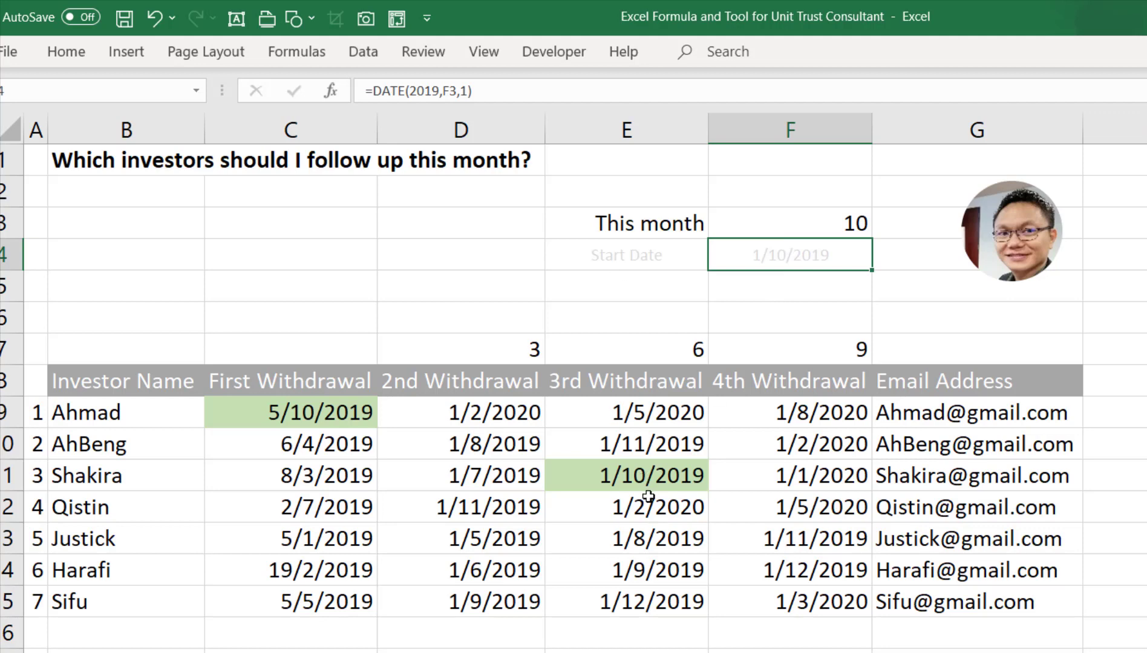
# Step: Change the This month value in F3 to 9
pyautogui.click(782, 220)
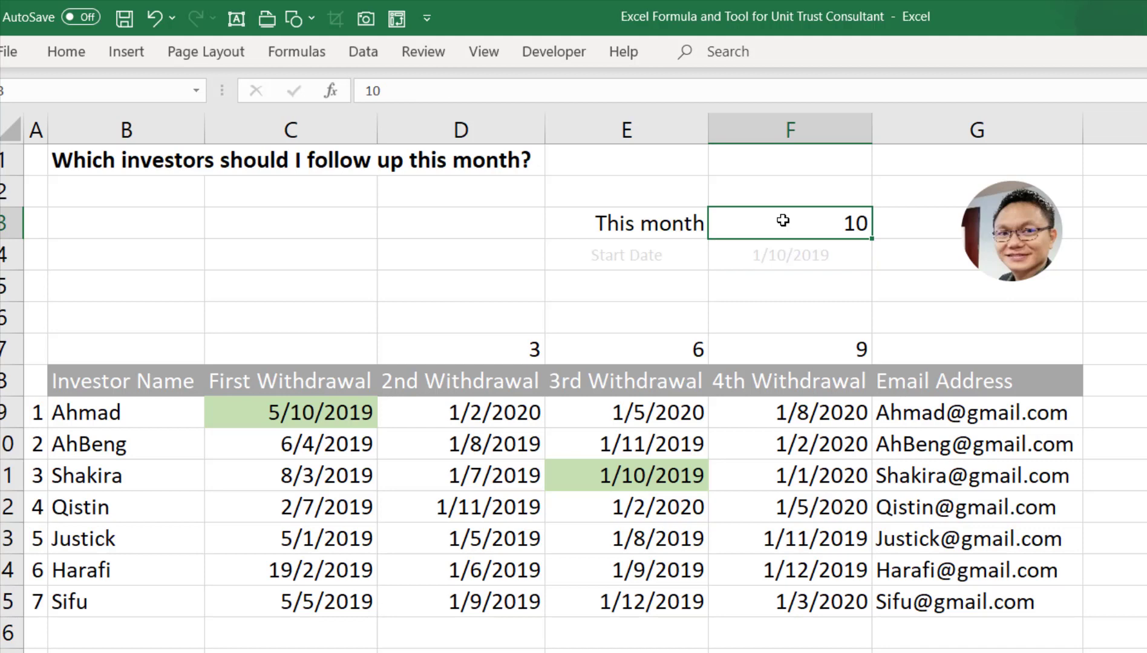
pyautogui.write('9')
pyautogui.press('Return')
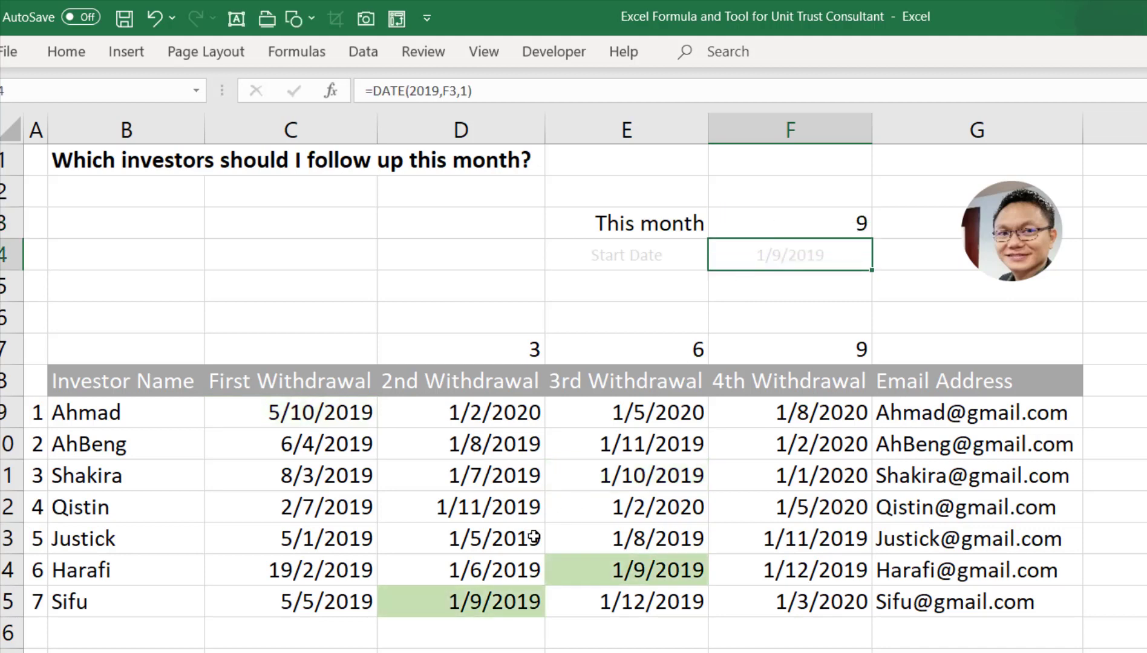
# Step: Change the This month value in F3 to 12
pyautogui.click(790, 229)
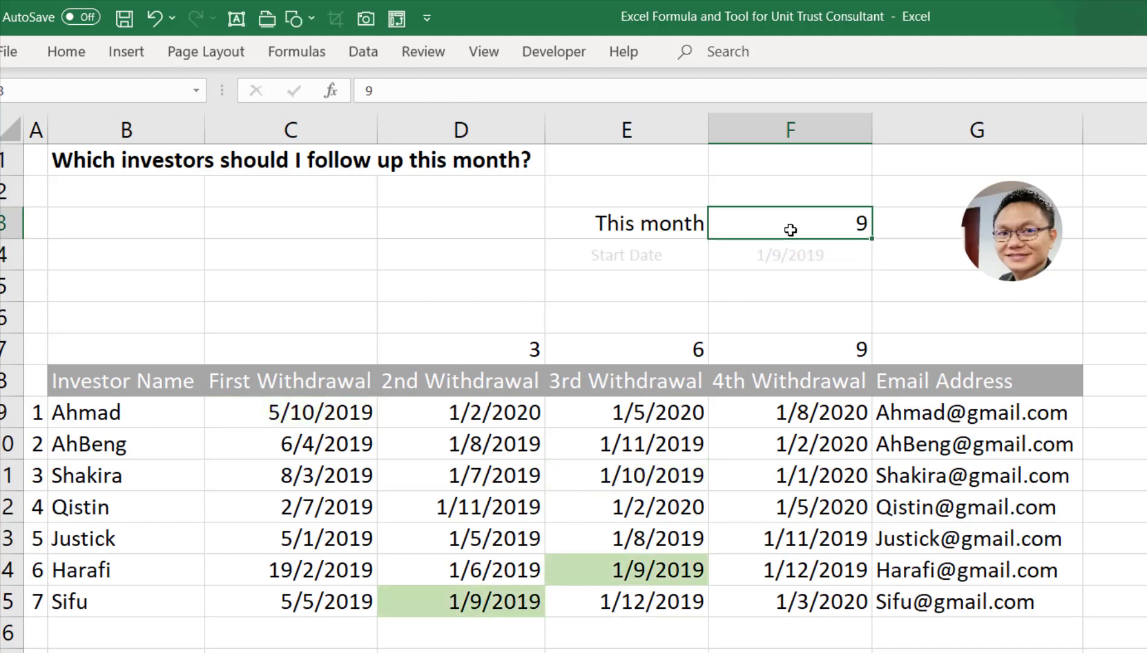
pyautogui.write('12')
pyautogui.click(688, 506)
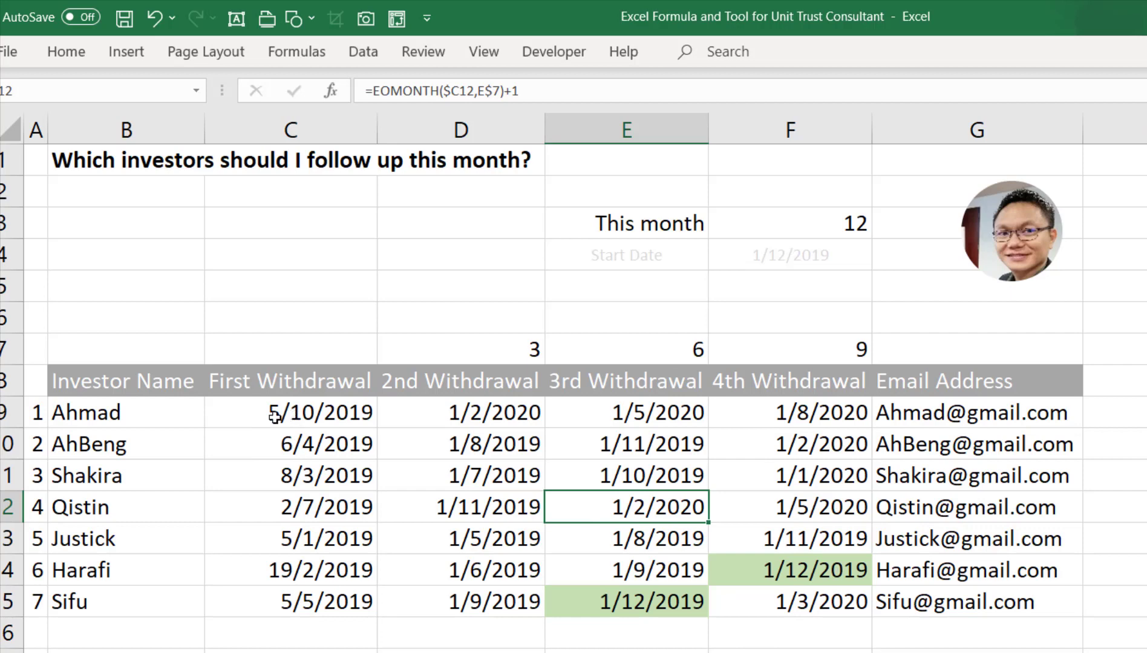
# Step: Select all investors' withdrawal dates in C9:F15 and open the Conditional Formatting options
pyautogui.moveTo(254, 415); pyautogui.dragTo(847, 633)
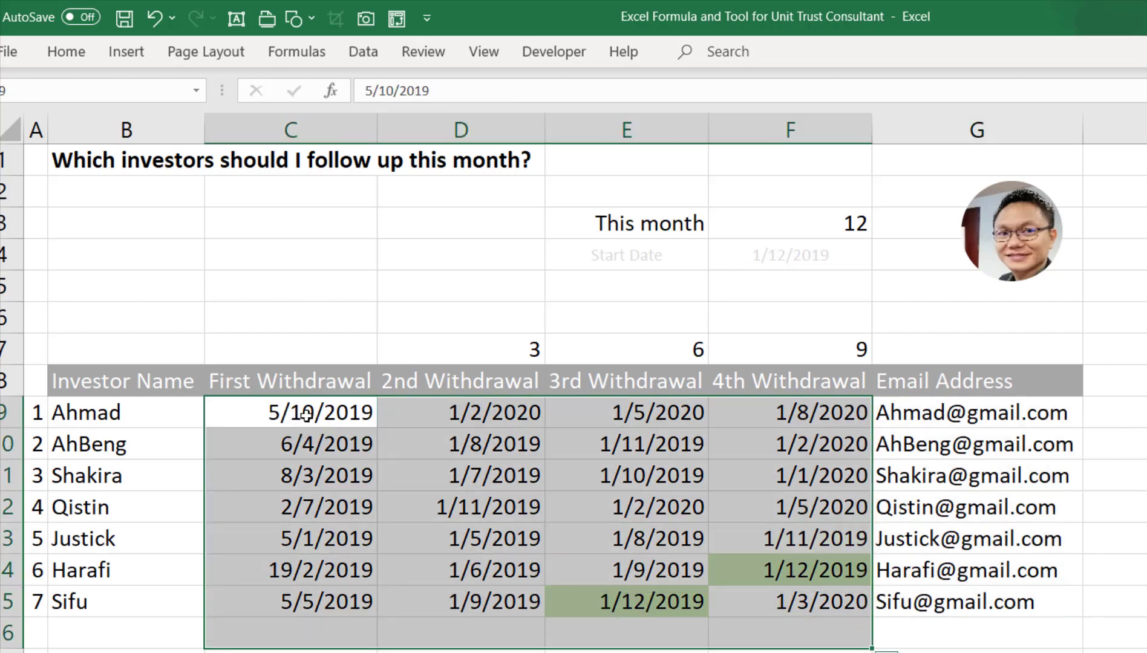
pyautogui.moveTo(302, 413); pyautogui.dragTo(827, 610)
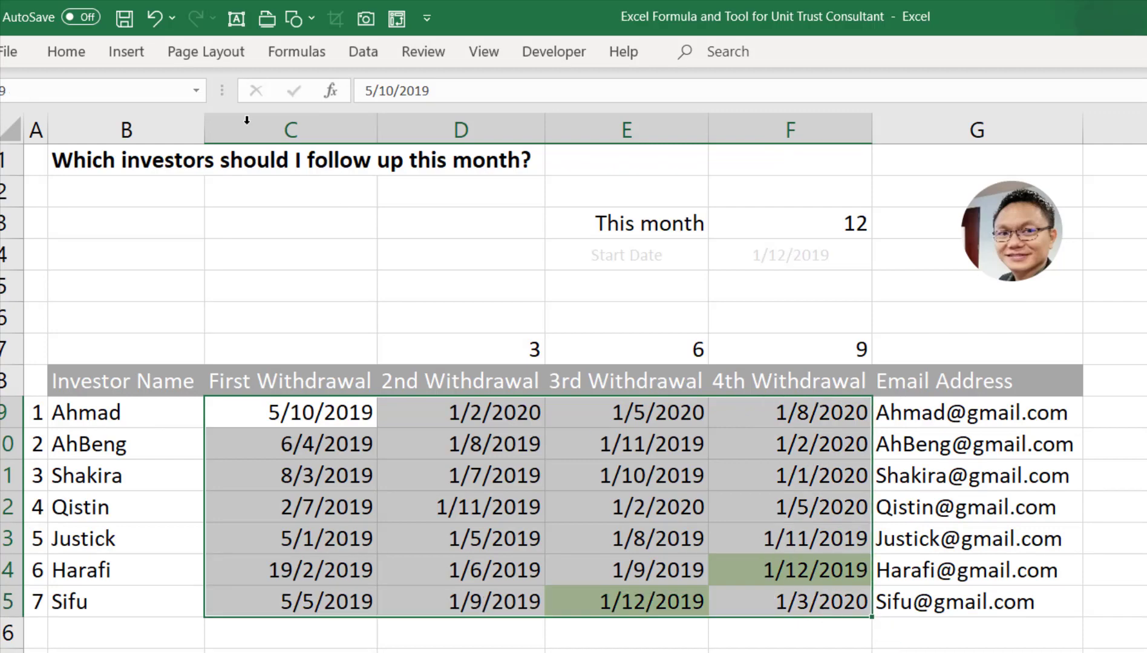
pyautogui.click(91, 52)
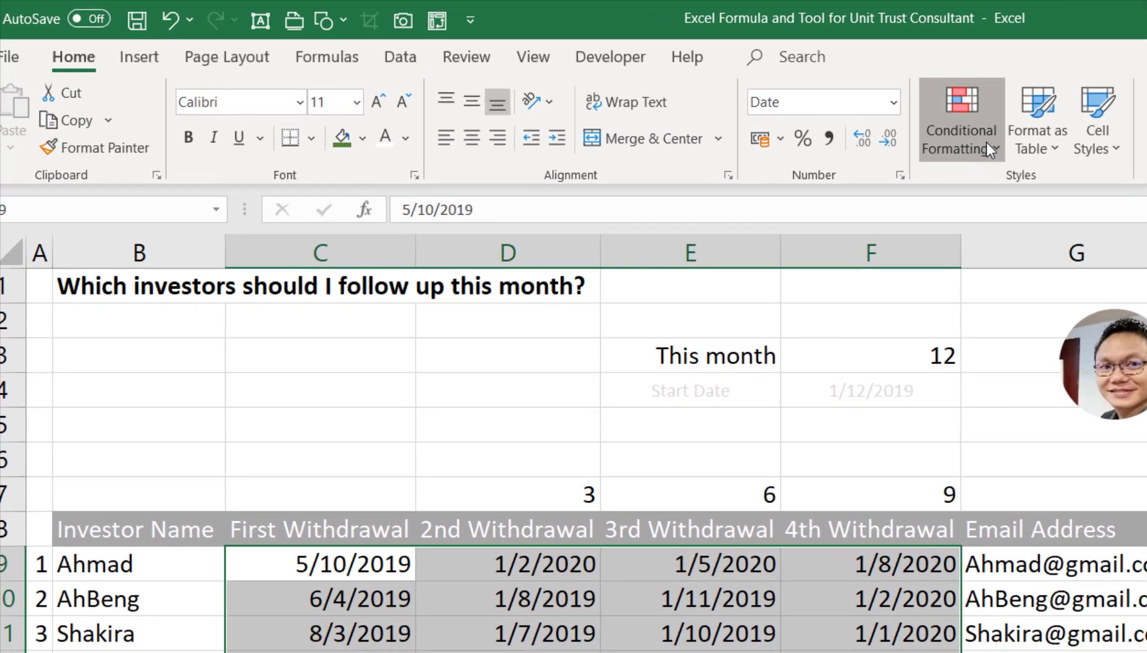
pyautogui.click(894, 130)
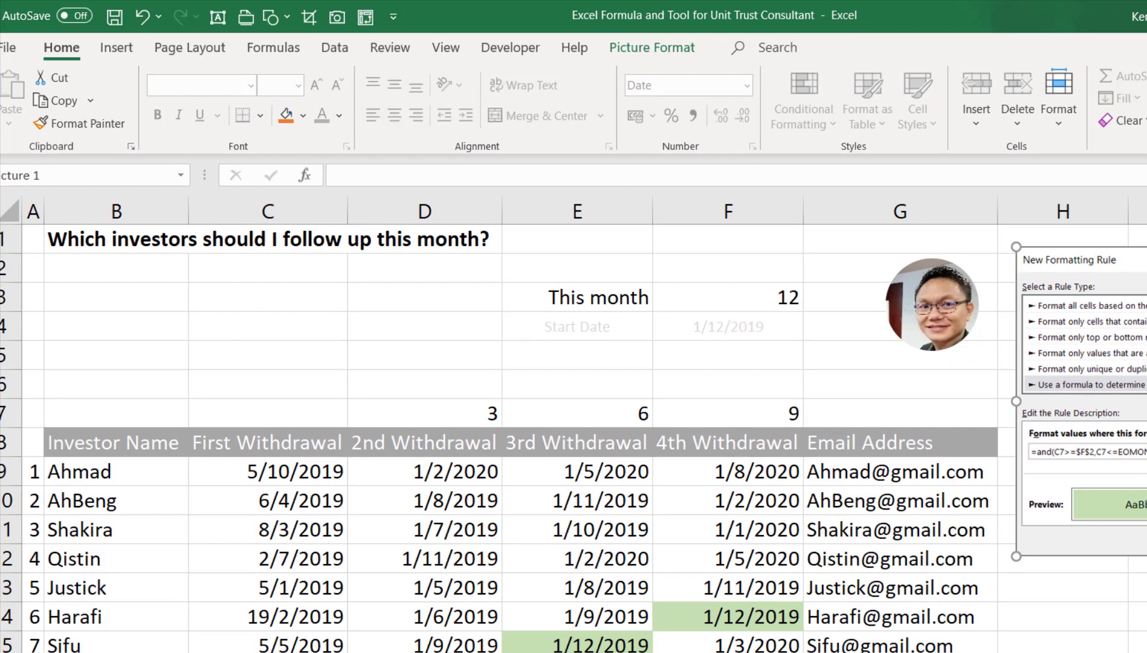
# Step: Move the New Formatting Rule picture over the investor table and enlarge it to make its formula readable
pyautogui.moveTo(1043, 469); pyautogui.dragTo(350, 484)
pyautogui.moveTo(306, 422); pyautogui.dragTo(415, 421)
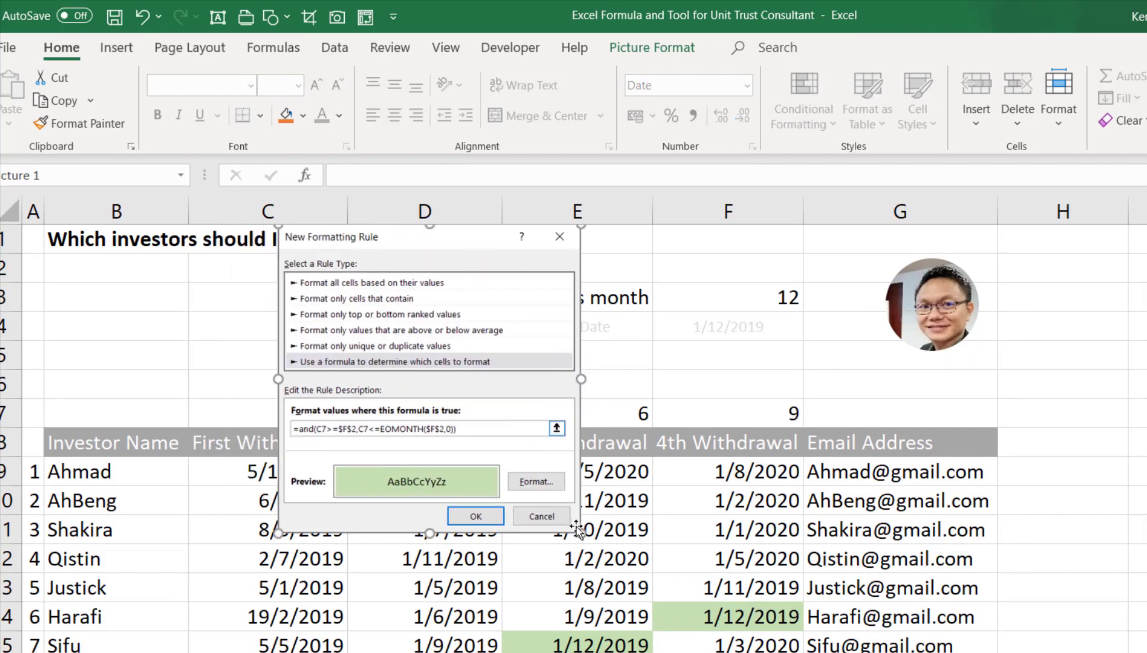
pyautogui.moveTo(577, 531); pyautogui.dragTo(882, 651)
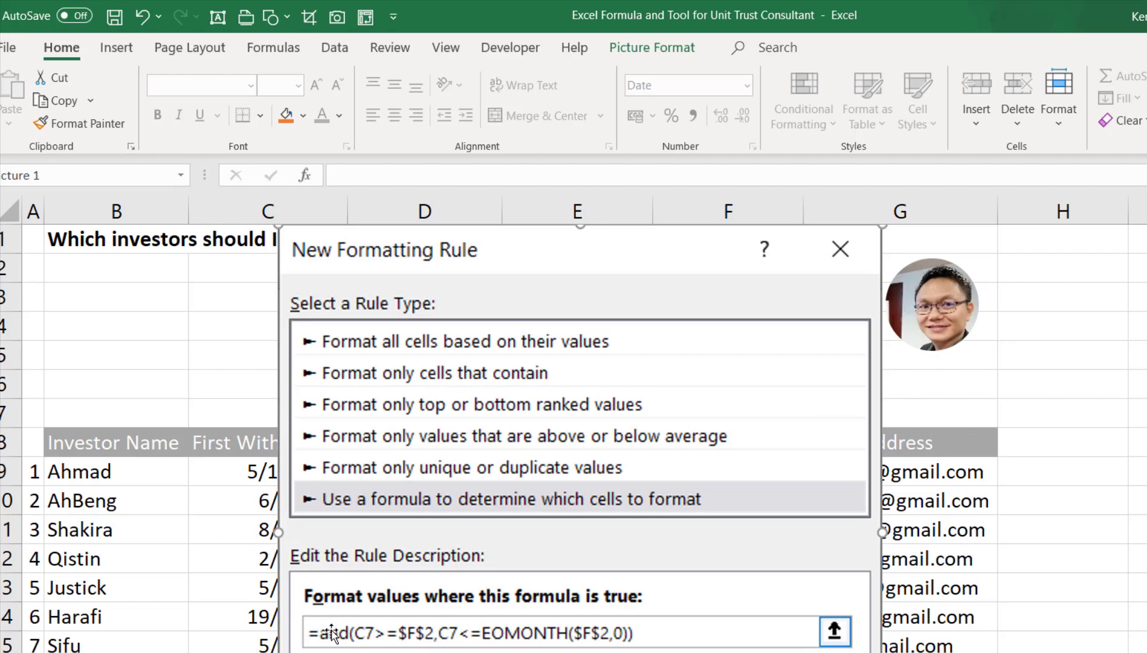